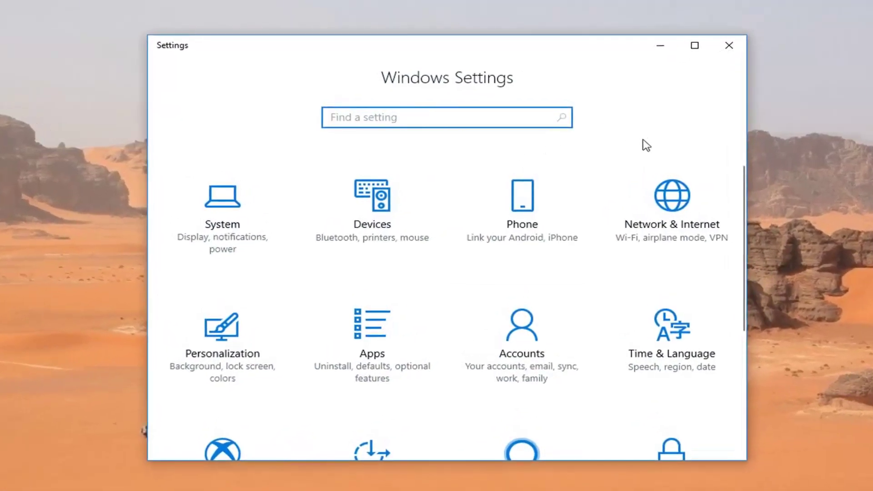
Go to the Recovery page under Update & Security in Settings.
scroll(716, 175, down, 4)
scroll(360, 397, down, 1)
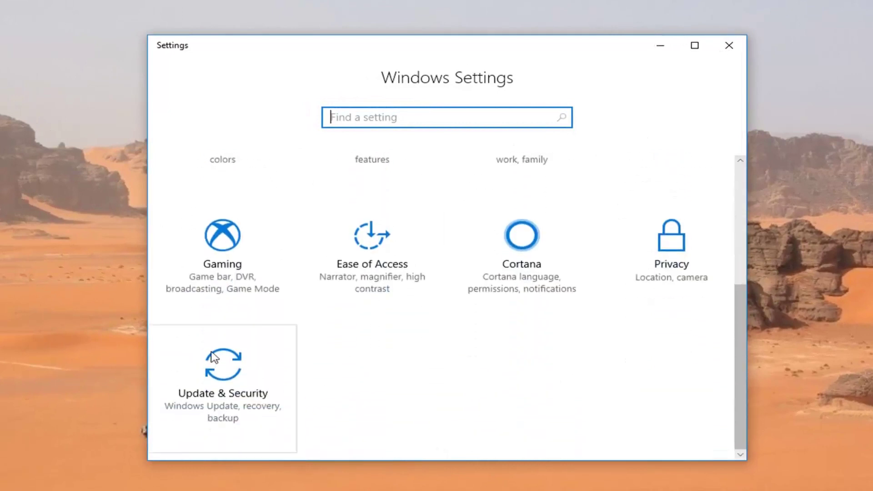
click(225, 387)
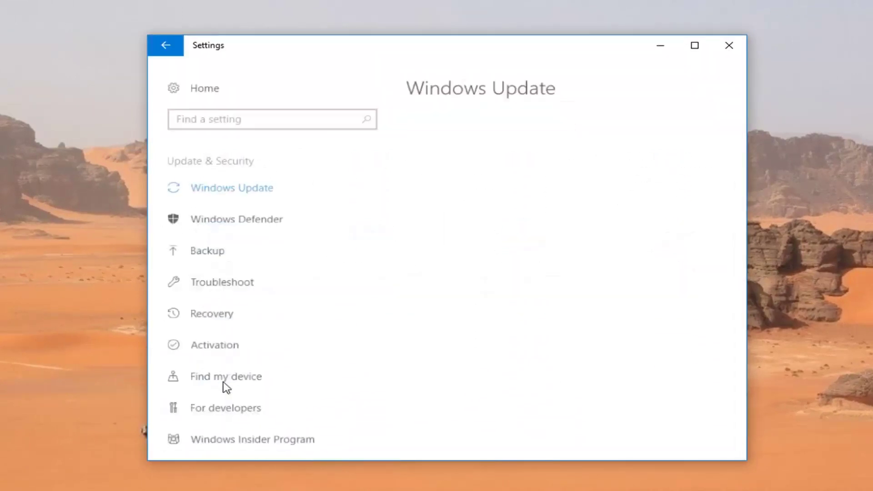
click(217, 318)
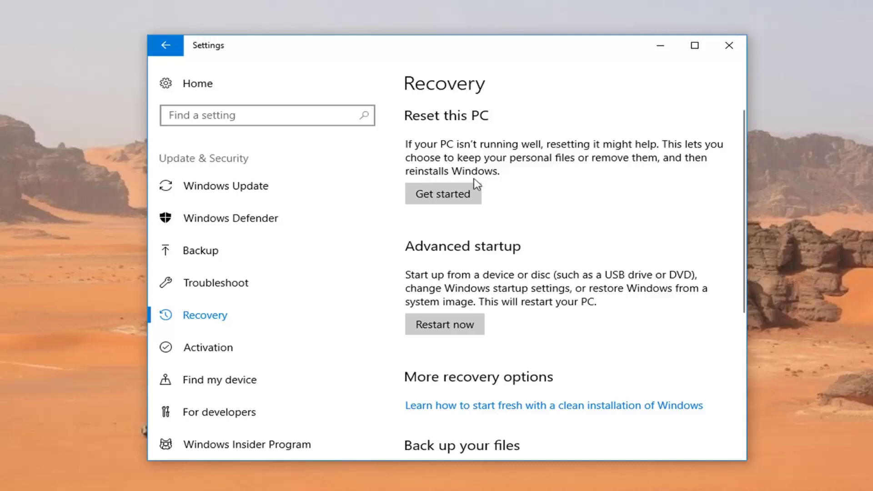
Start Reset this PC and choose 'Just remove my files' without cleaning the drives.
click(439, 203)
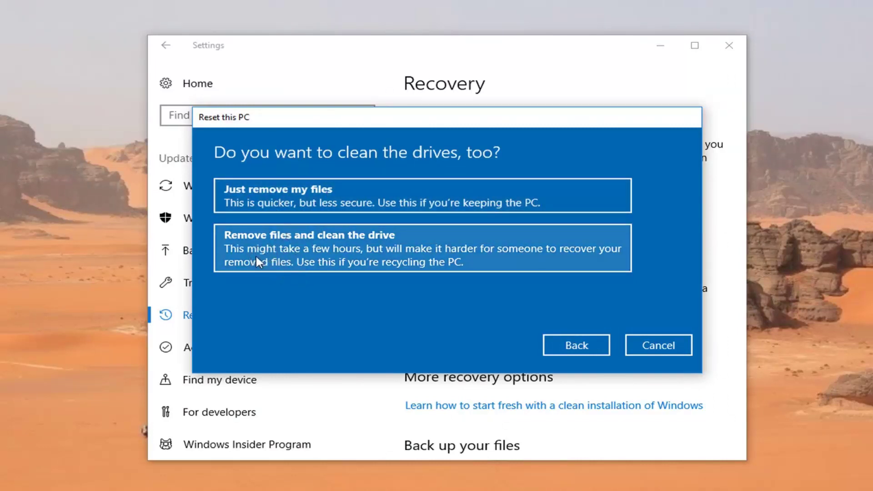
click(276, 201)
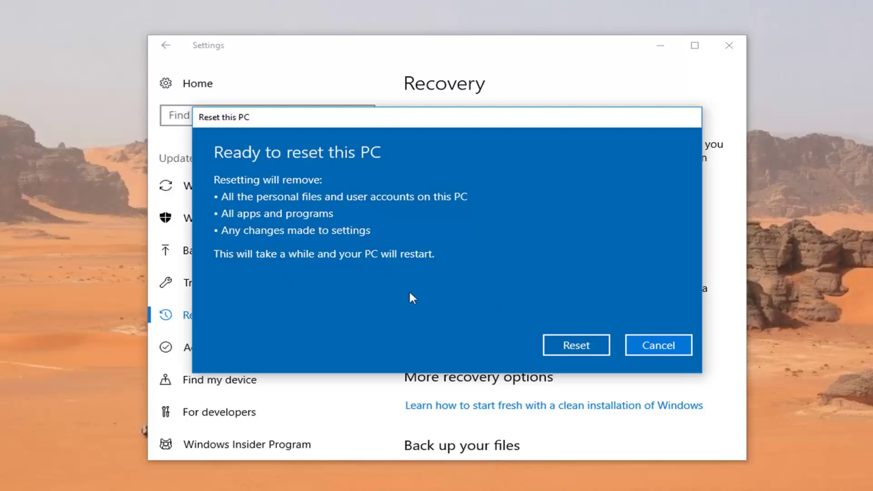
Confirm 'Reset' on the Ready to reset this PC screen.
click(576, 347)
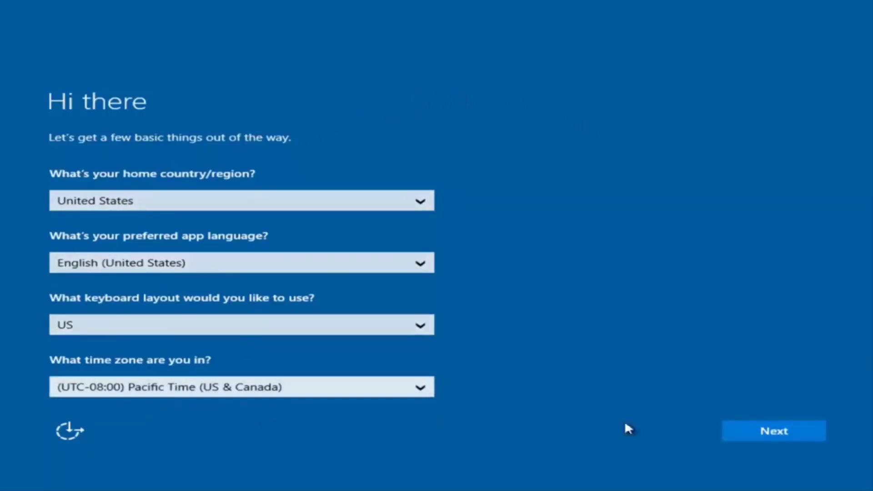
Keep United States region, English, US keyboard and Pacific Time, then accept the license terms.
click(780, 436)
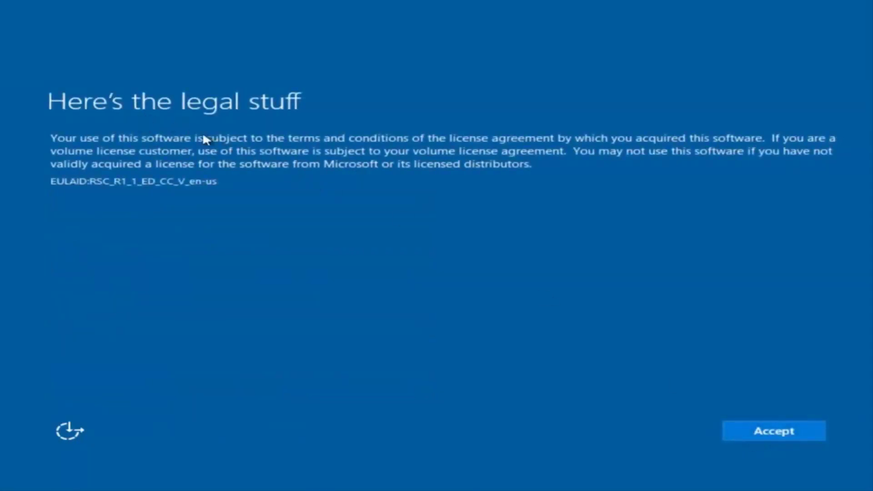
click(783, 430)
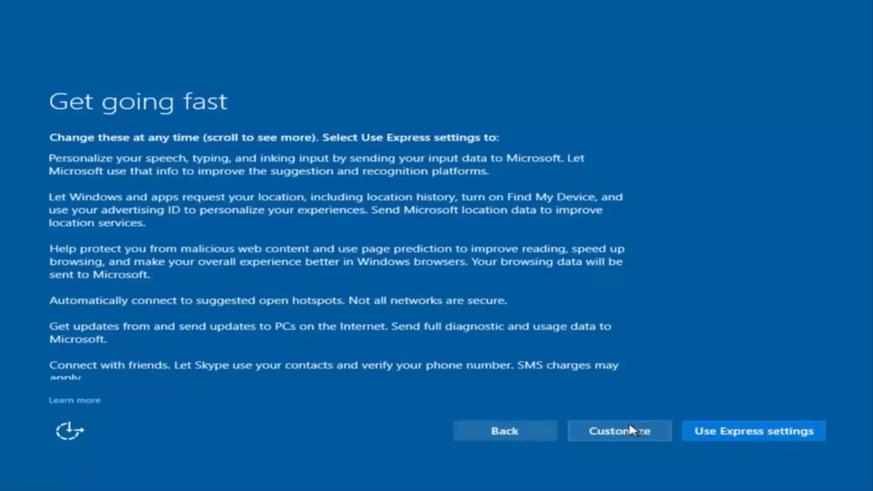
Choose custom settings and review the Personalization page, leaving its toggles on.
click(627, 437)
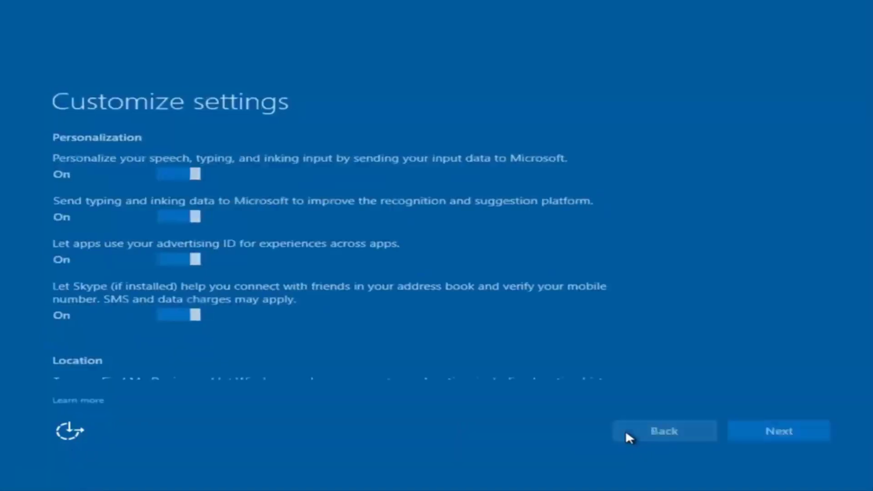
scroll(252, 212, down, 1)
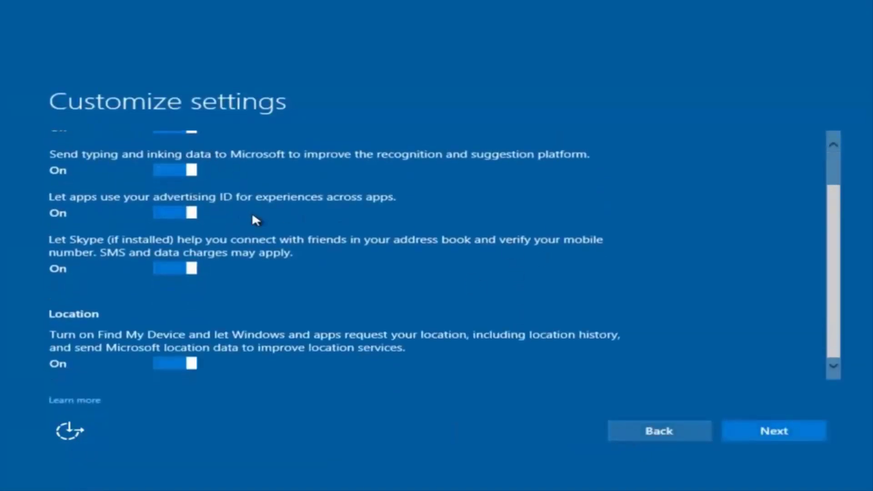
scroll(250, 222, up, 1)
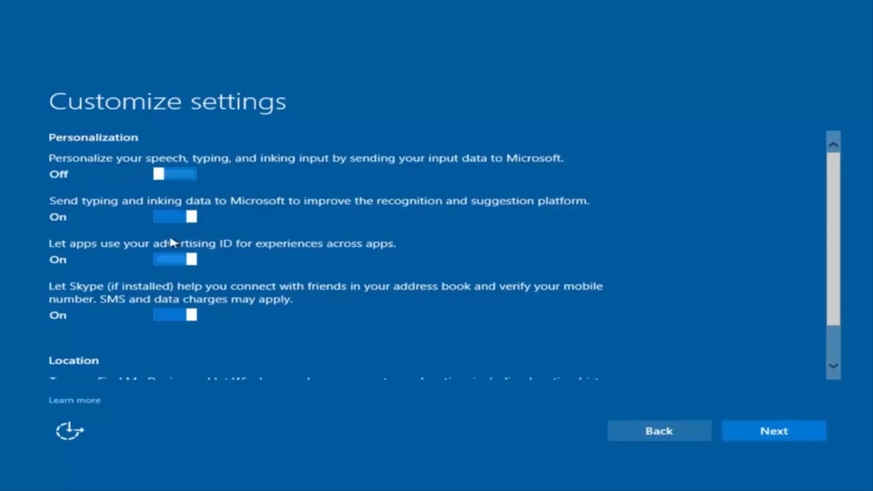
scroll(186, 280, down, 1)
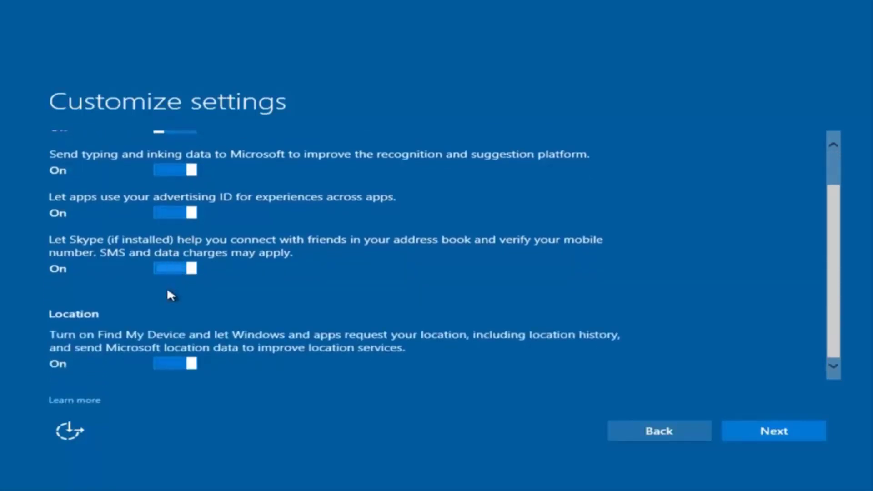
scroll(204, 282, up, 1)
scroll(201, 319, down, 1)
scroll(214, 347, up, 1)
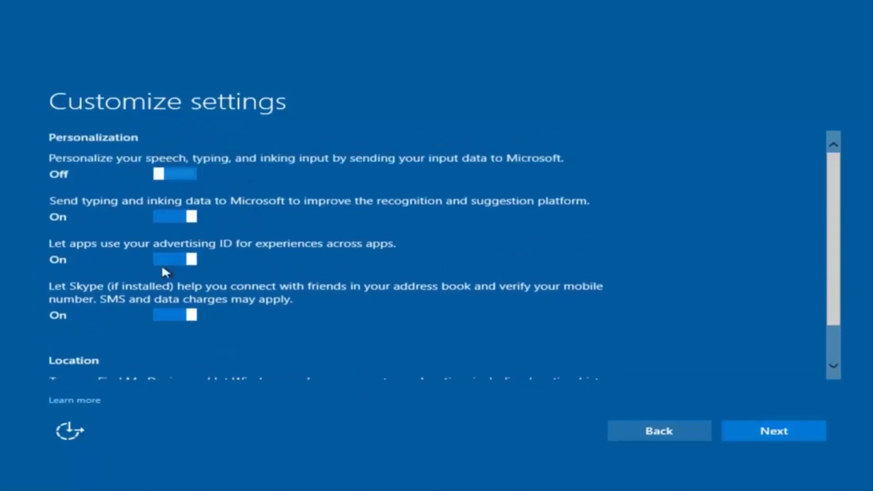
Continue past the Connectivity and Browser, protection and update pages with all defaults.
click(759, 431)
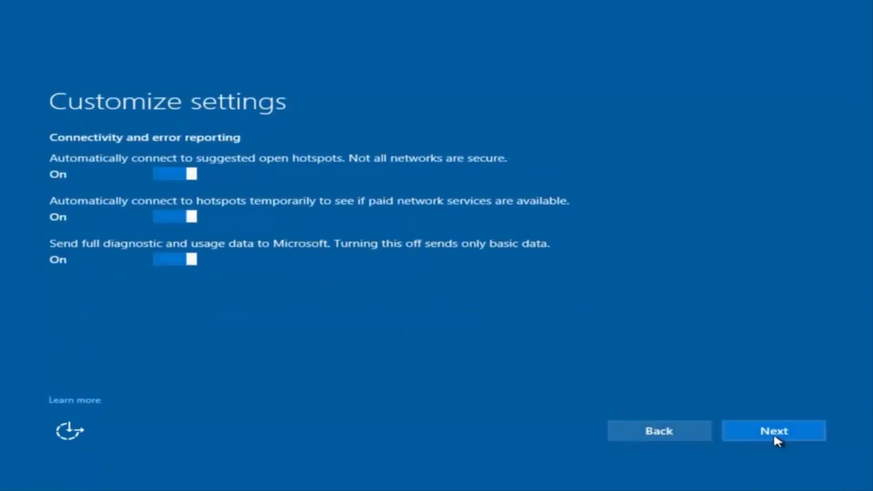
click(773, 433)
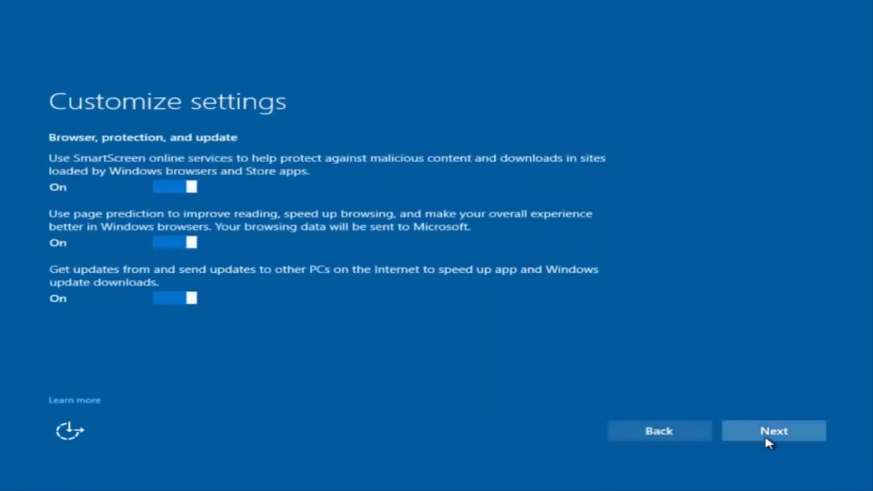
click(764, 435)
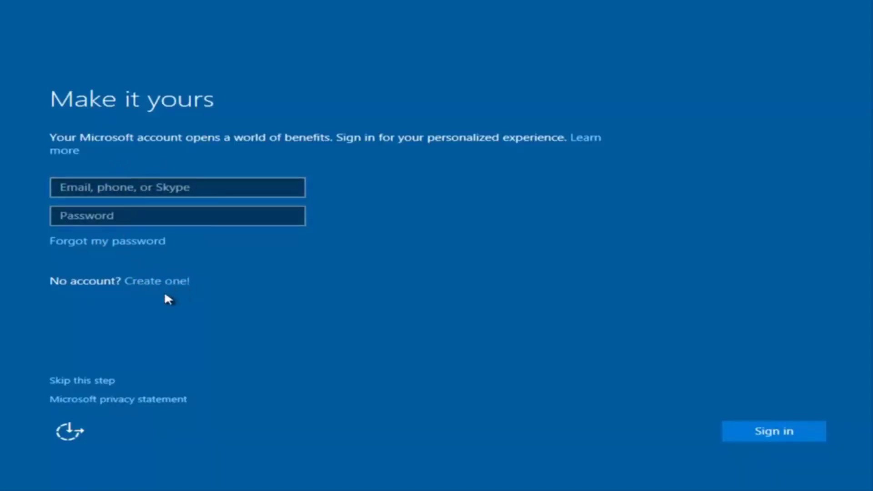
Skip the Microsoft account and enter the local user name 'example'.
click(88, 382)
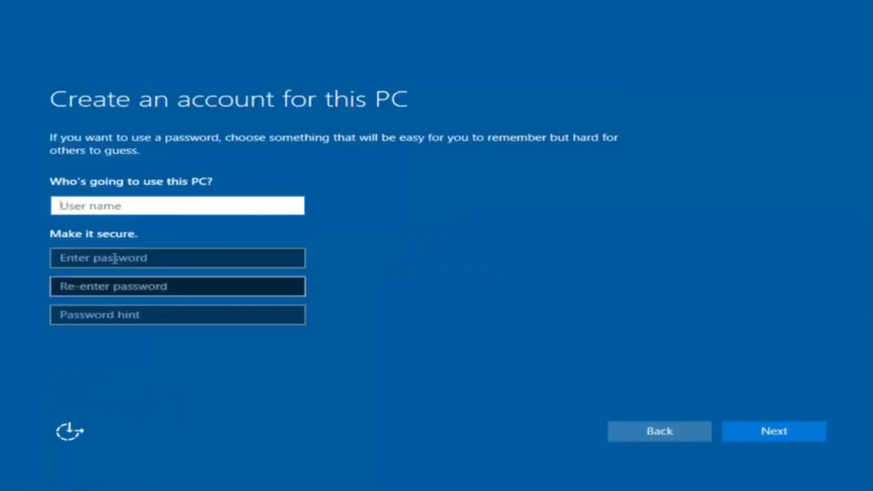
text(exam[pl)
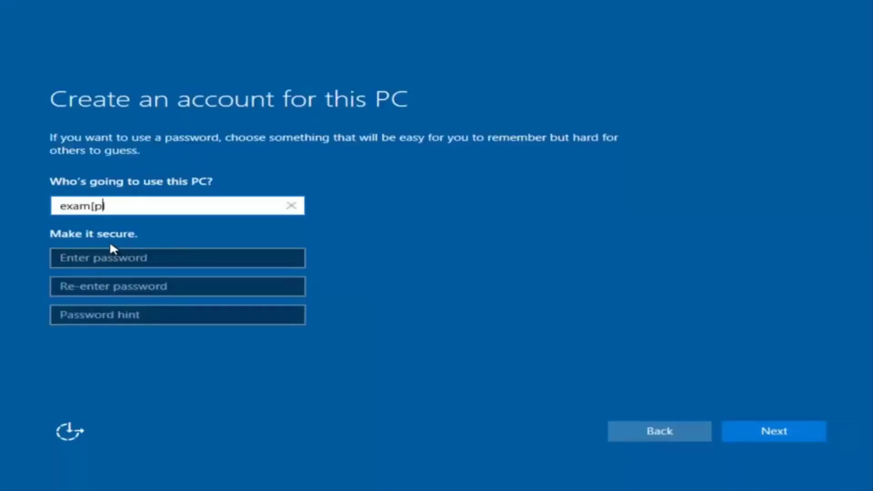
key(BackSpace)
key(BackSpace)
key(BackSpace)
text([pl)
key(BackSpace)
key(BackSpace)
key(BackSpace)
text(ple)
Enter and confirm the account password, add a password hint, and submit the account.
click(104, 255)
text(pa)
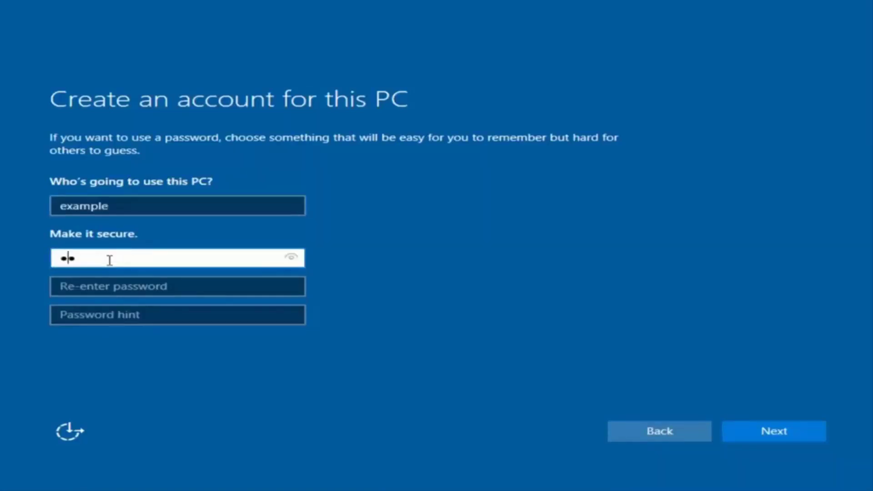
text(ssword)
click(170, 287)
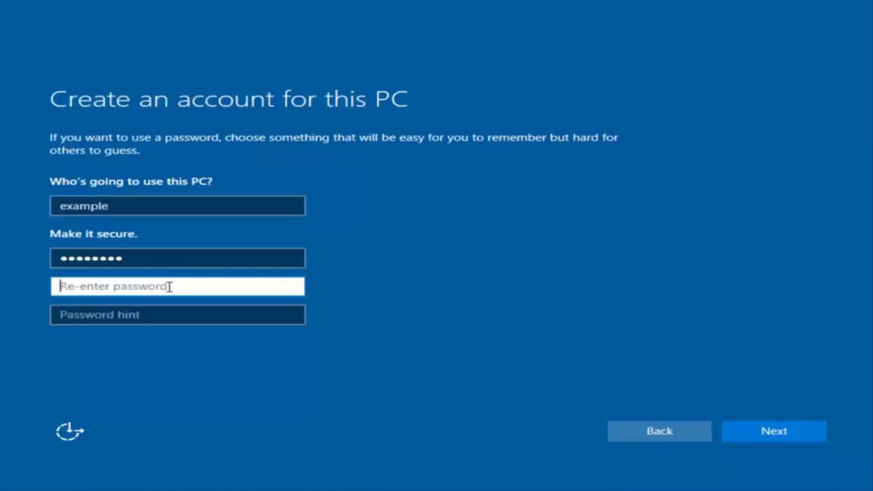
text(password)
click(159, 316)
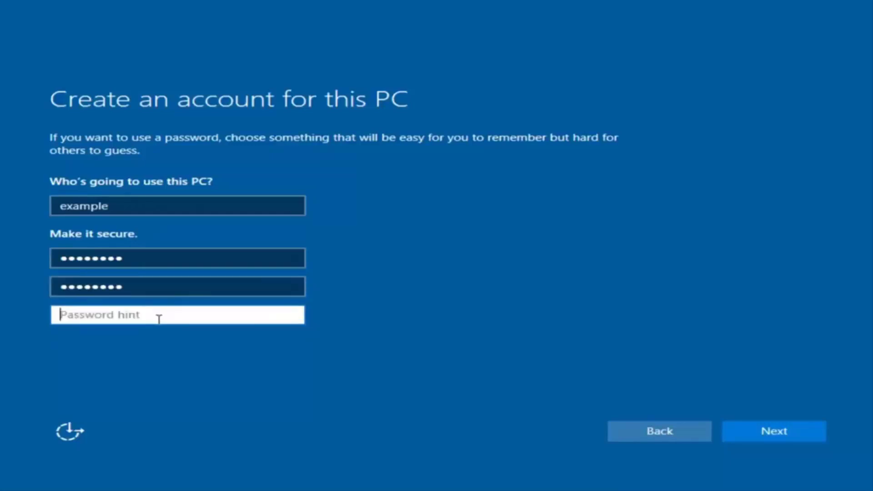
text(pass)
click(788, 435)
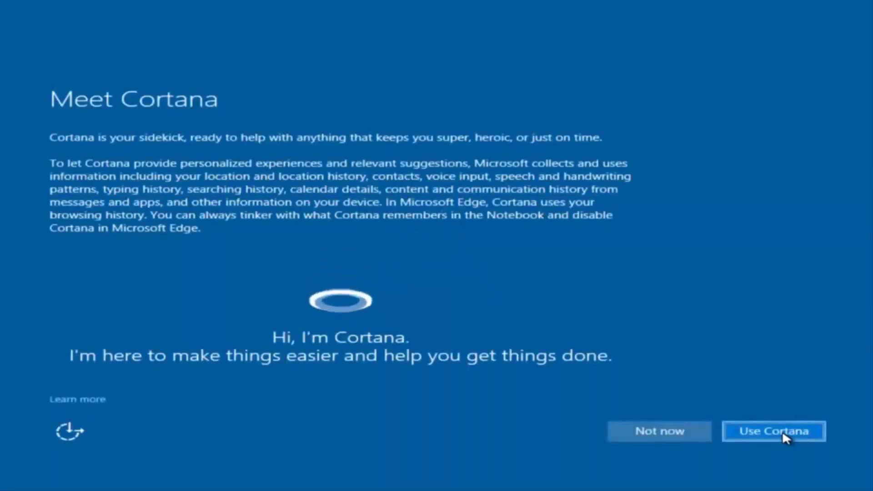
Decline Cortana with 'Not now' and sign in to the example account.
click(640, 423)
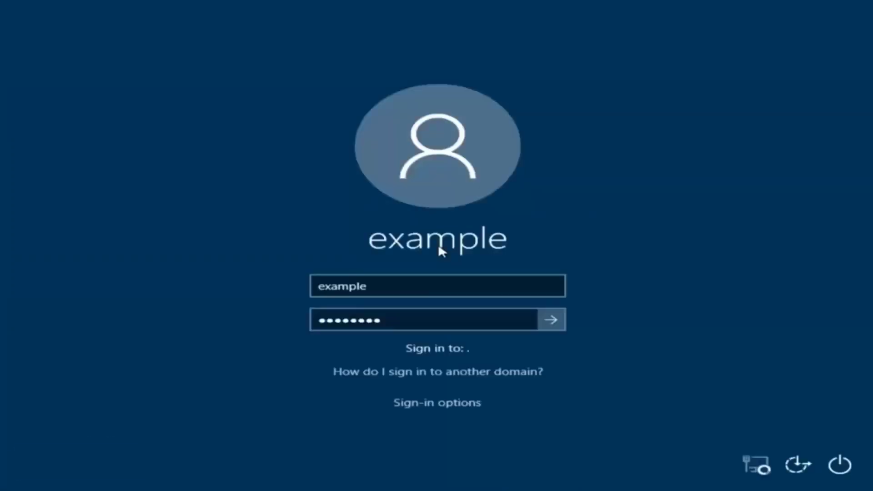
key(Return)
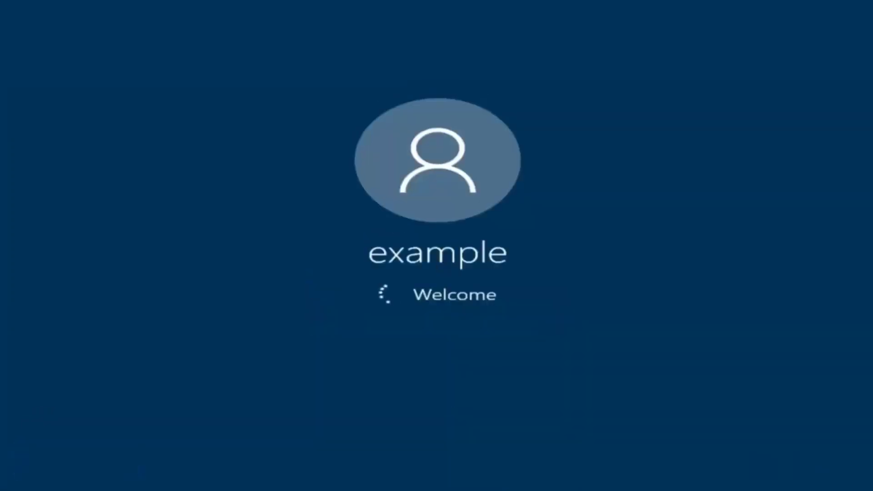